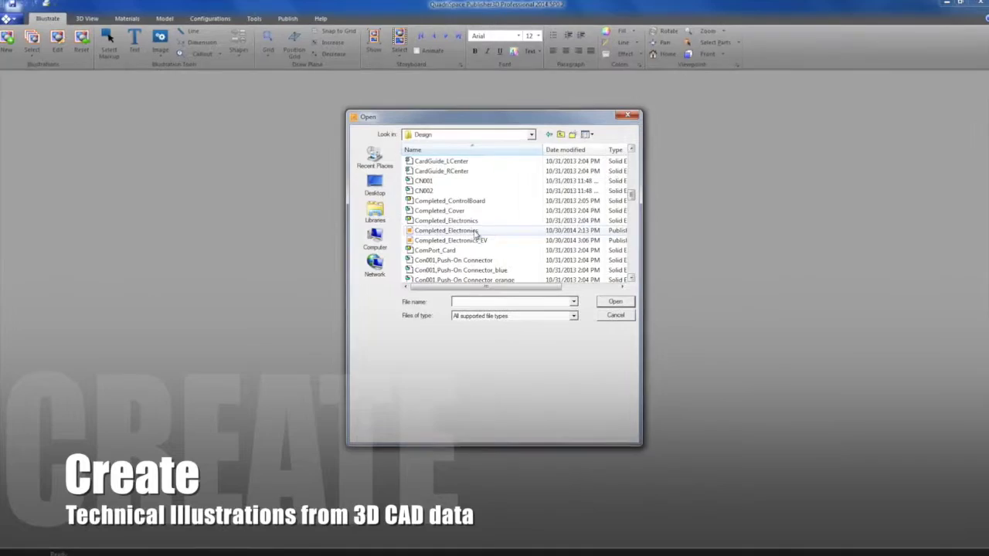
- Open the Completed_Electronics assembly with Import Quality set to 70 - High
left_click(464, 222)
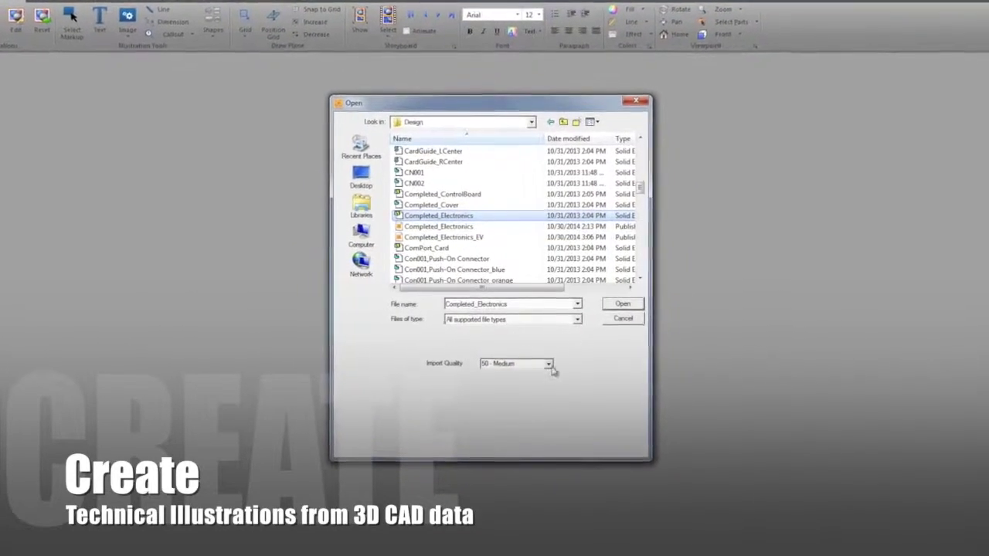
left_click(547, 361)
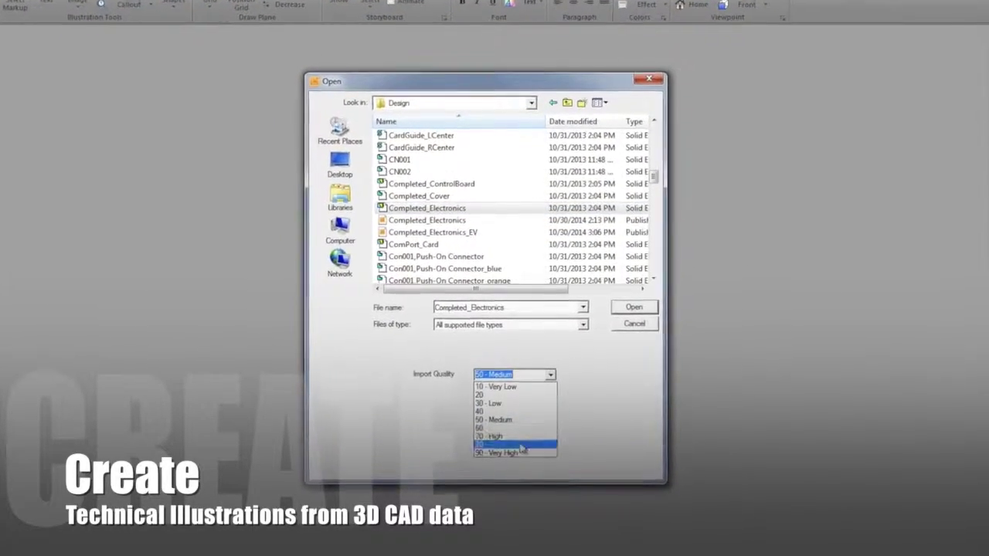
left_click(516, 454)
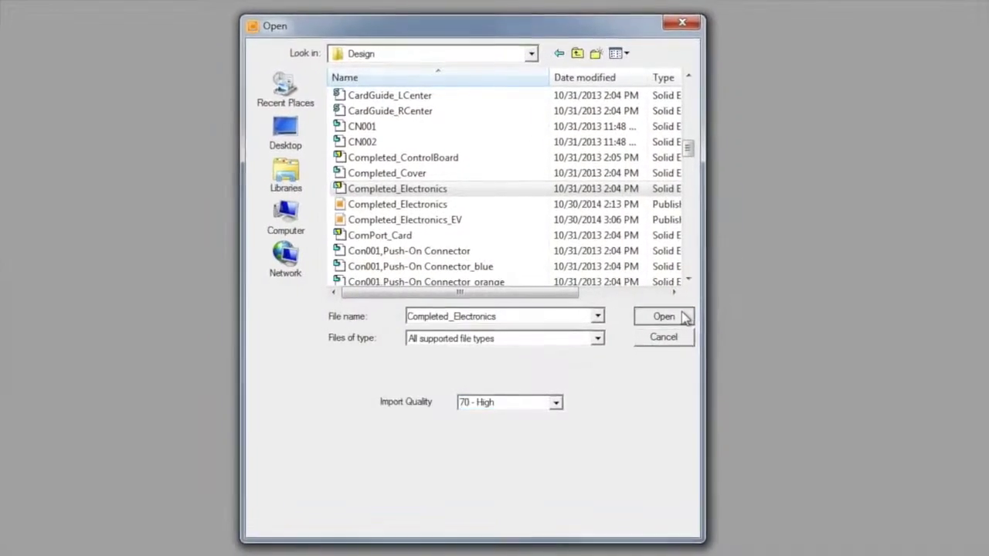
left_click(681, 313)
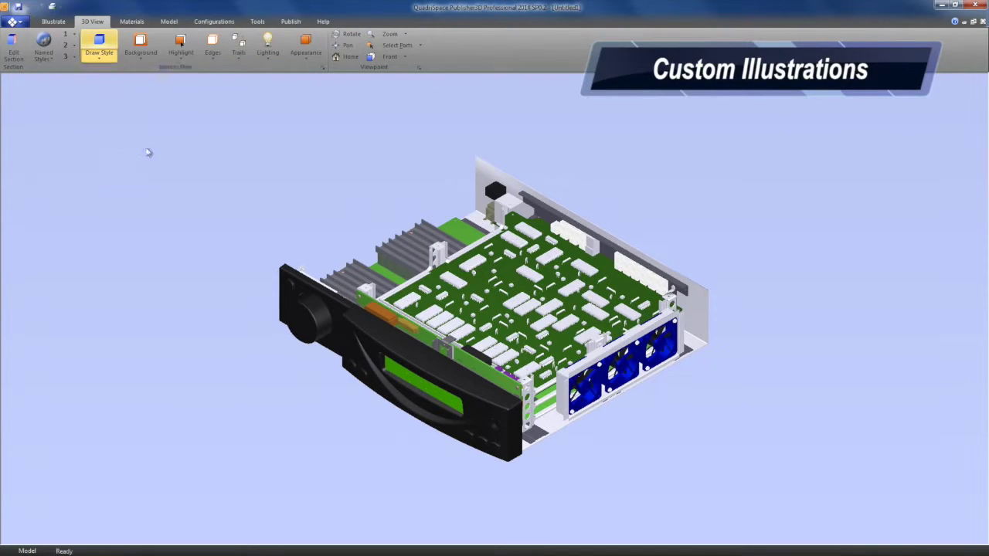
- Pick the white swatch as the model background colour
left_click(139, 54)
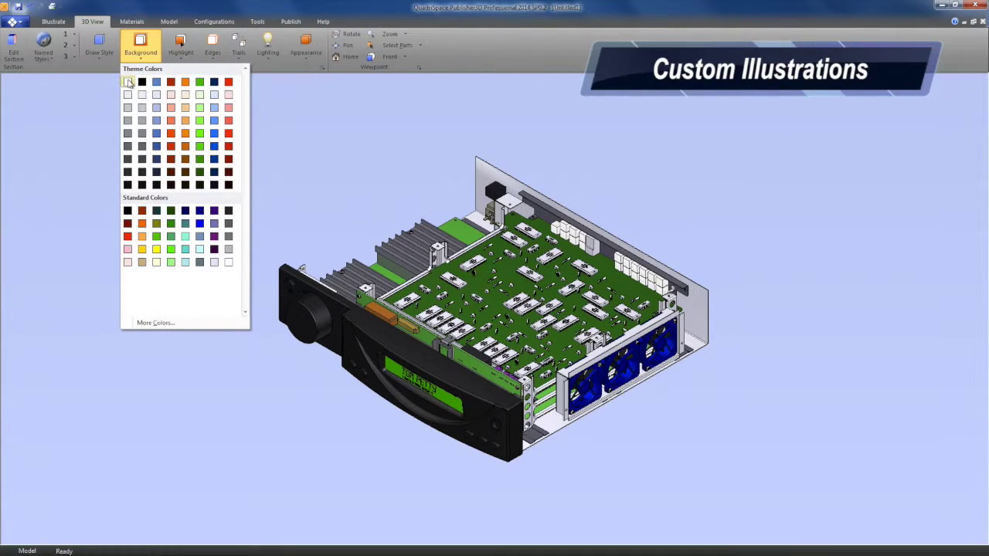
left_click(128, 81)
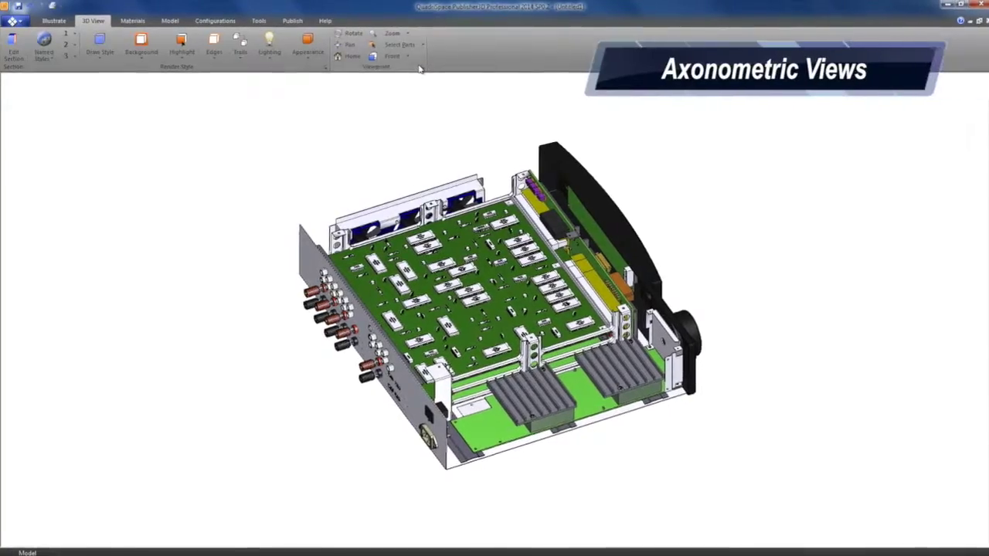
- Try the top-front-left and lower-right-front axonometric view buttons in the Viewpoint panel
left_click(424, 68)
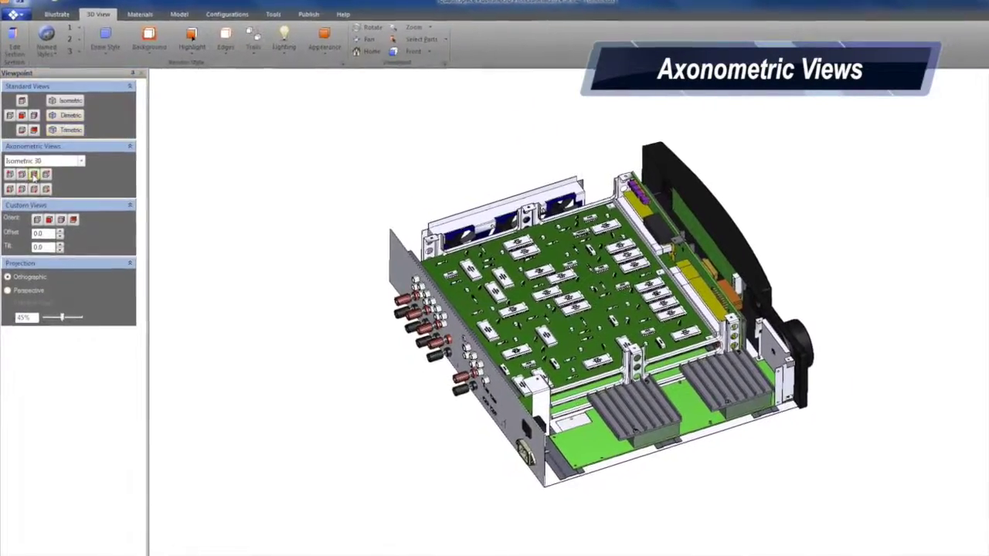
left_click(36, 177)
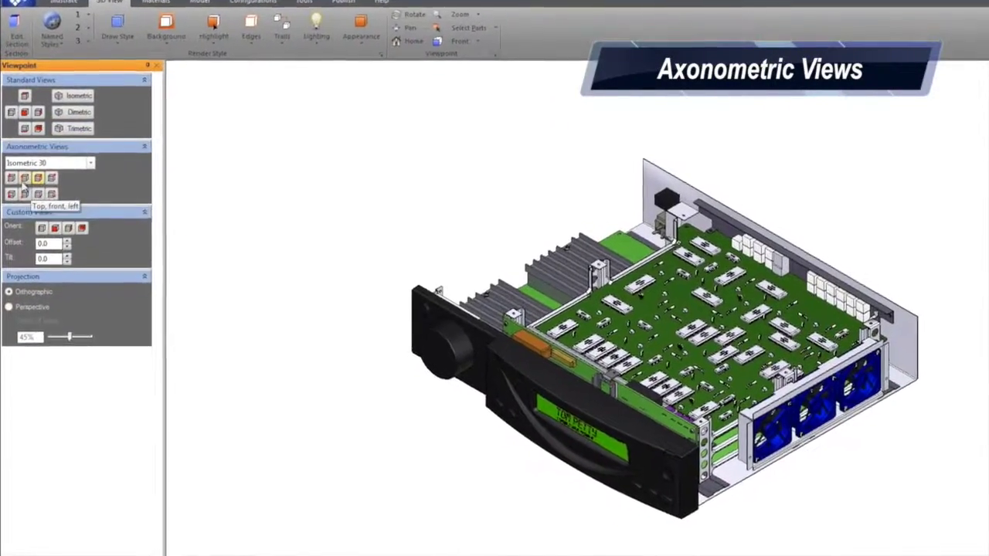
left_click(25, 182)
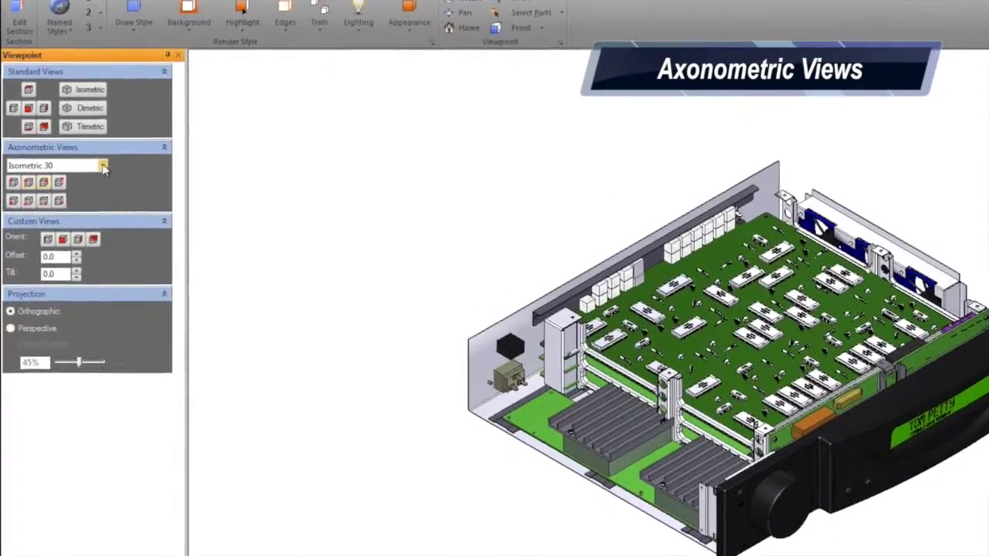
- Try the Dimetric 70-10-10 and Trimetric 50-15-35 presets, settling on Dimetric 15-45-45
left_click(93, 163)
left_click(47, 255)
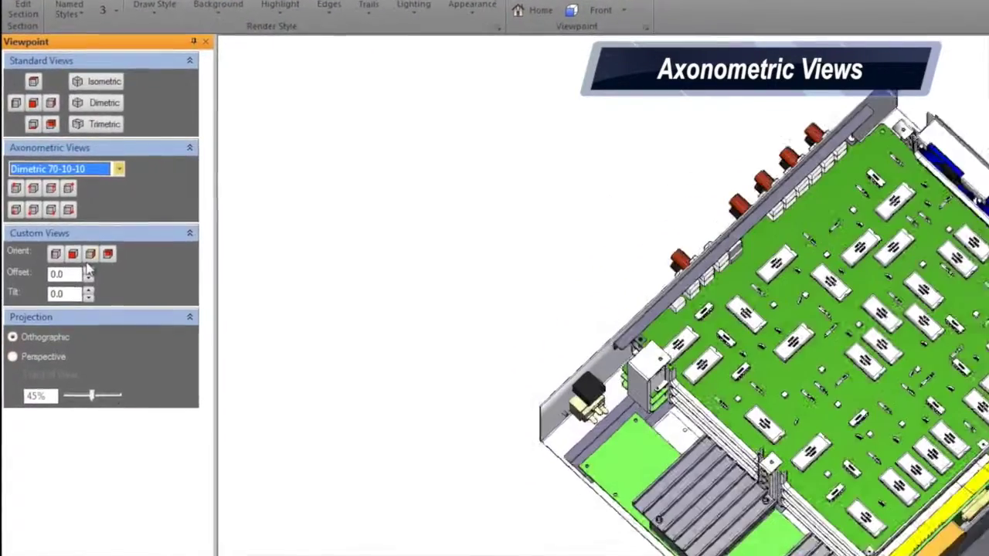
left_click(123, 169)
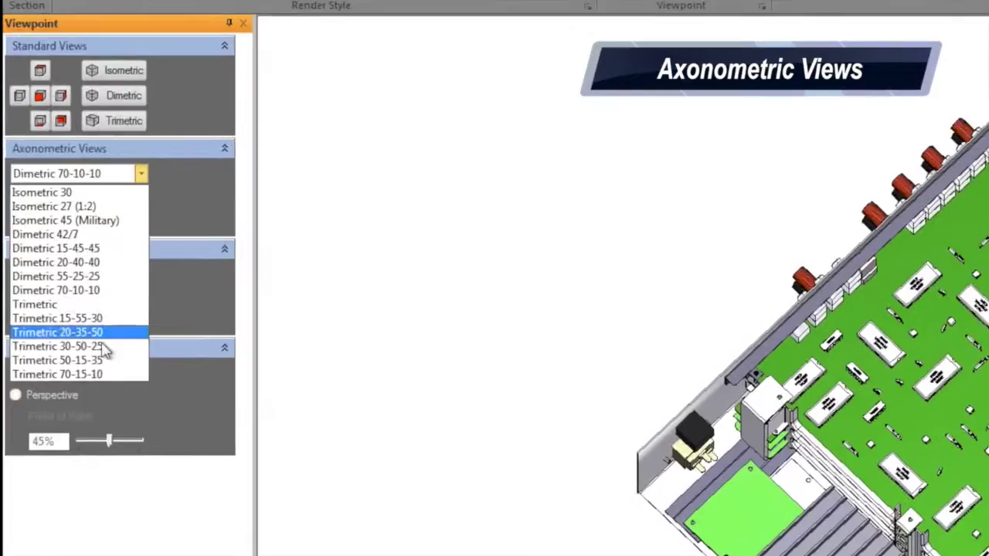
left_click(104, 372)
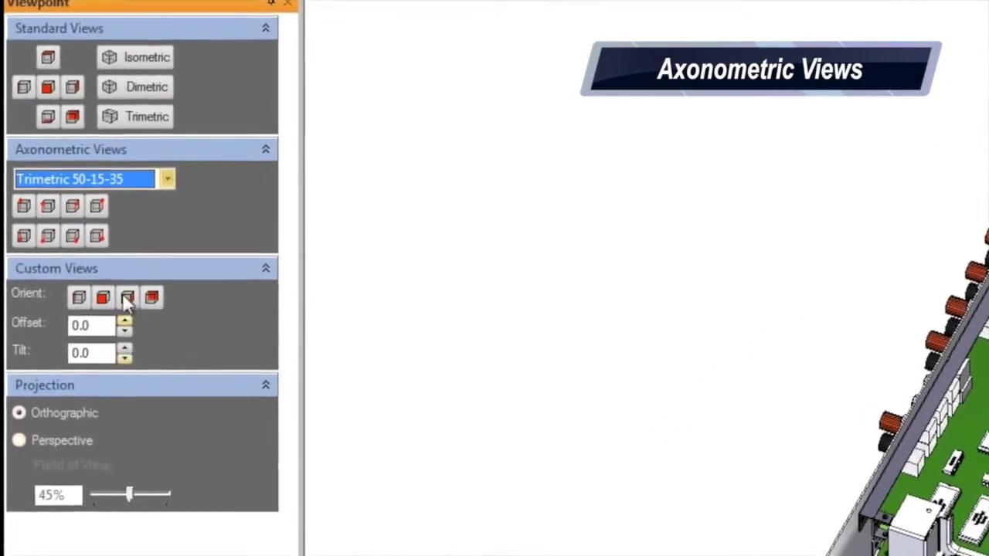
left_click(172, 183)
left_click(139, 277)
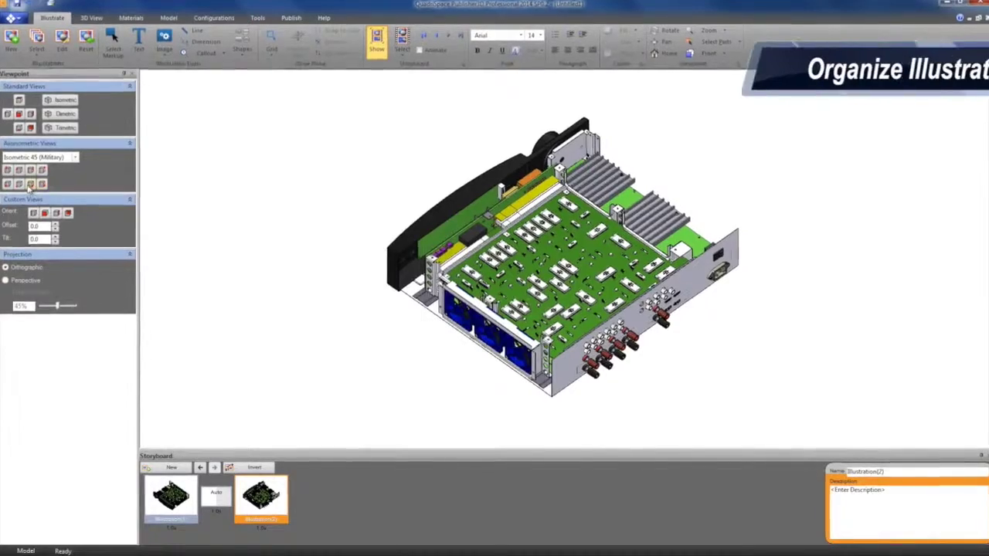
- Rotate the model to view it from underneath
left_click(27, 178)
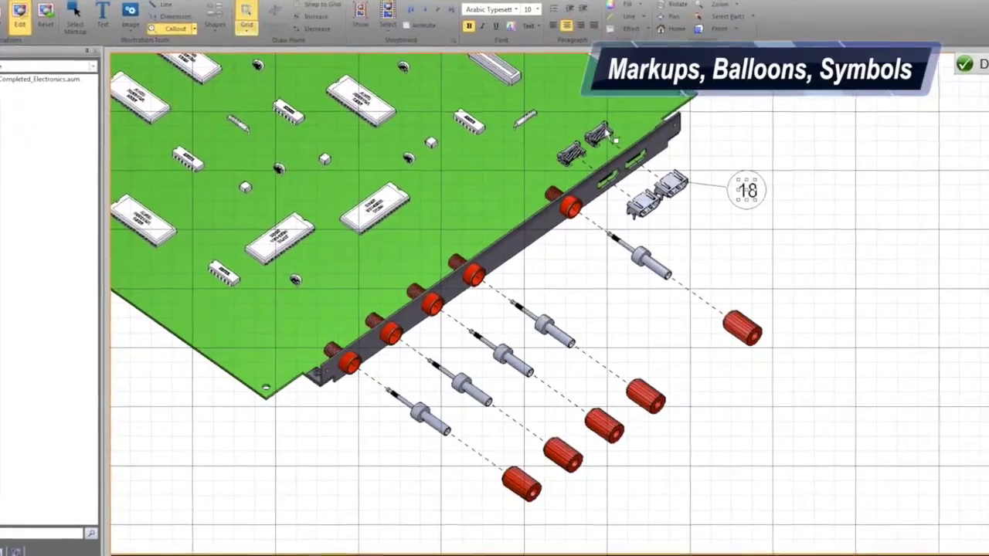
- Place balloon 19 on the upper connectors and balloon 17 on a lower connector
left_click(570, 151)
left_click(732, 125)
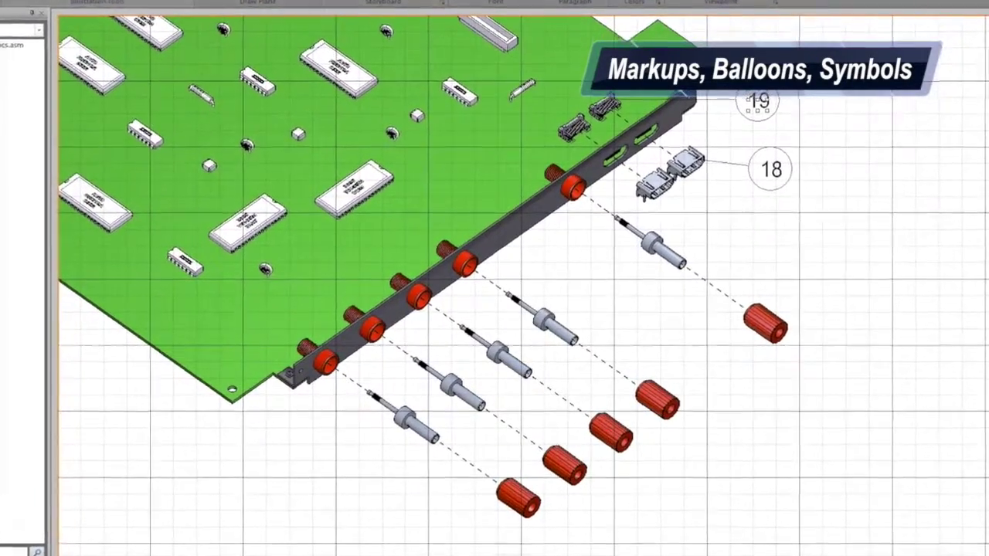
left_click(572, 186)
left_click(569, 255)
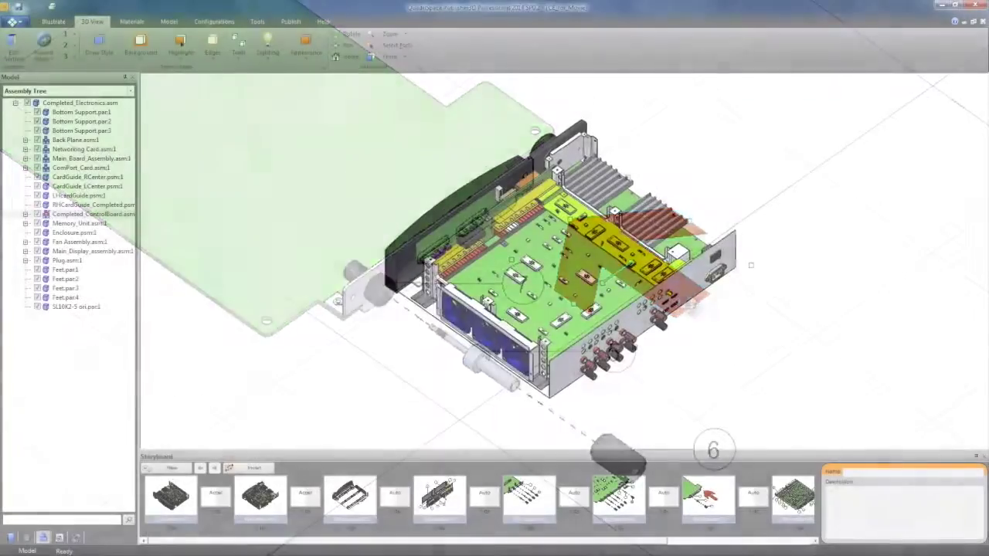
- Zoom into the board, move the section plane to ghost its right side, and flip the cut direction
scroll(690, 373, "up", 3)
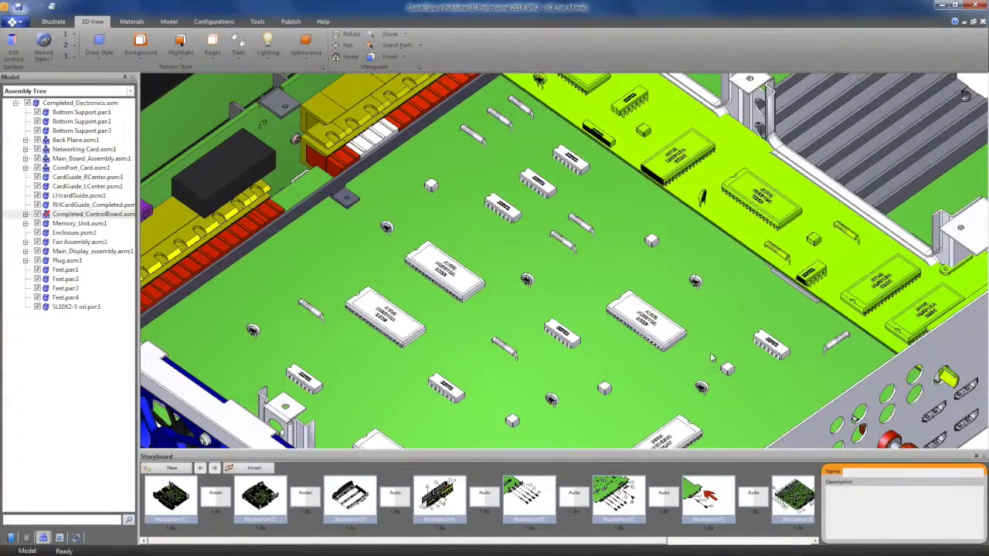
left_click(10, 48)
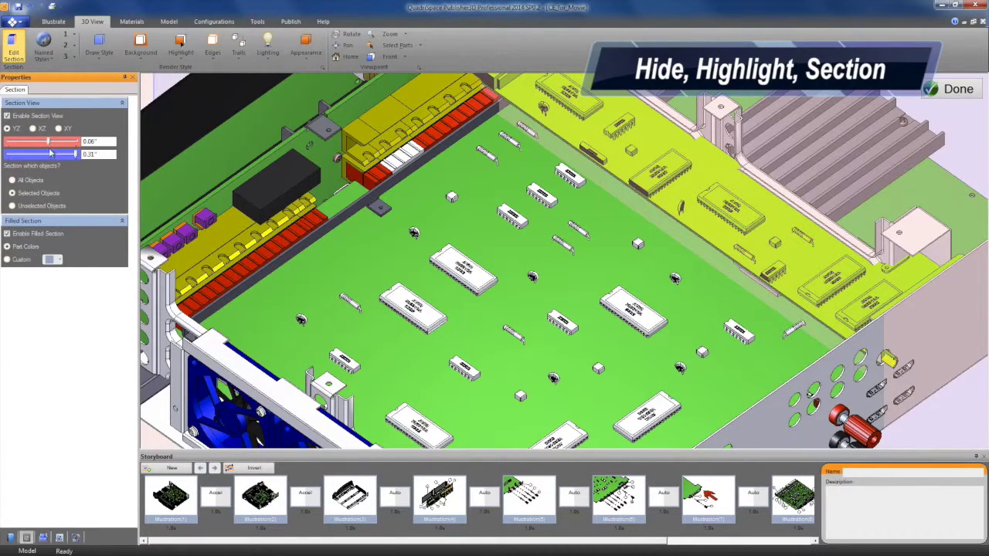
left_click_drag(50, 143, 40, 144)
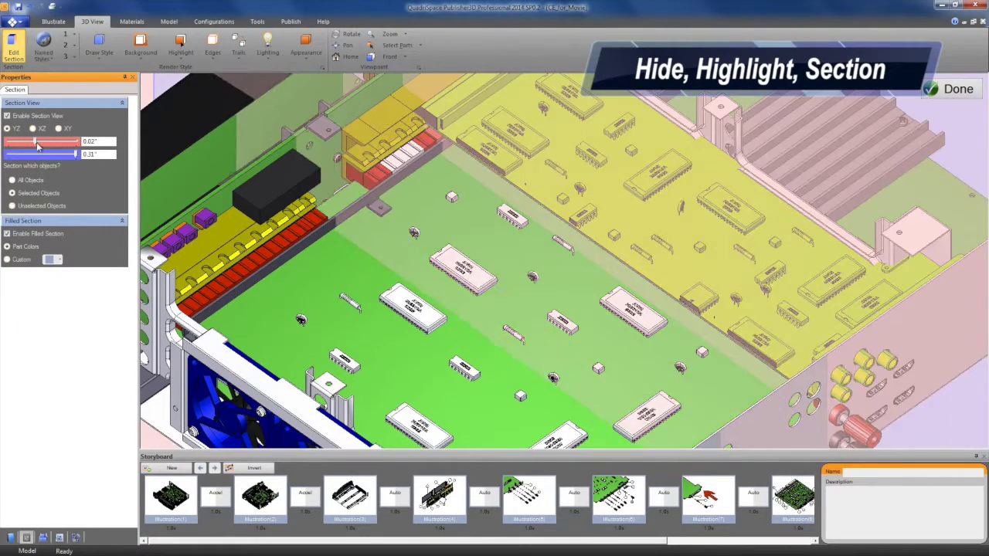
left_click(57, 128)
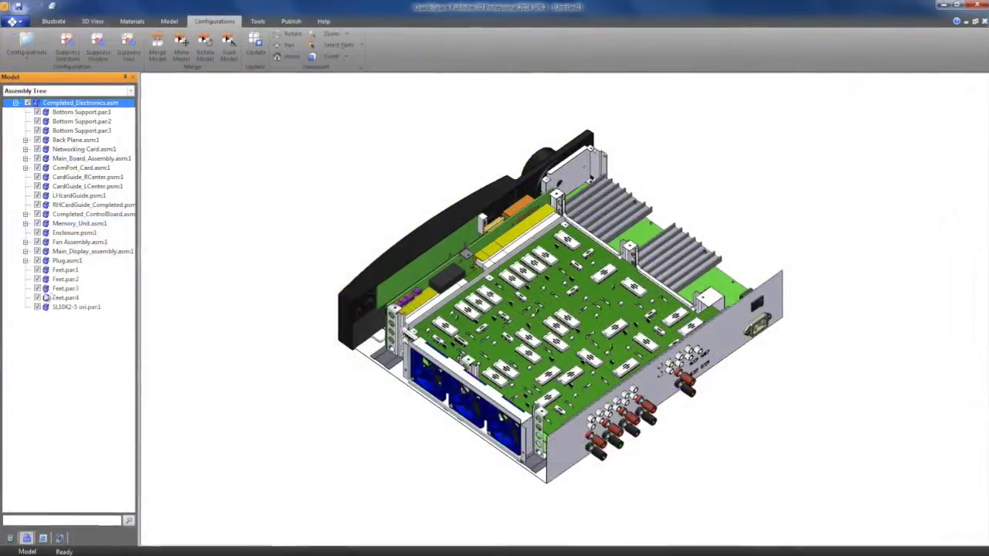
- Expand Plug.asm:1 and highlight CM-11.par:1 and both CPIMSX3X8X3GF parts
left_click(83, 261)
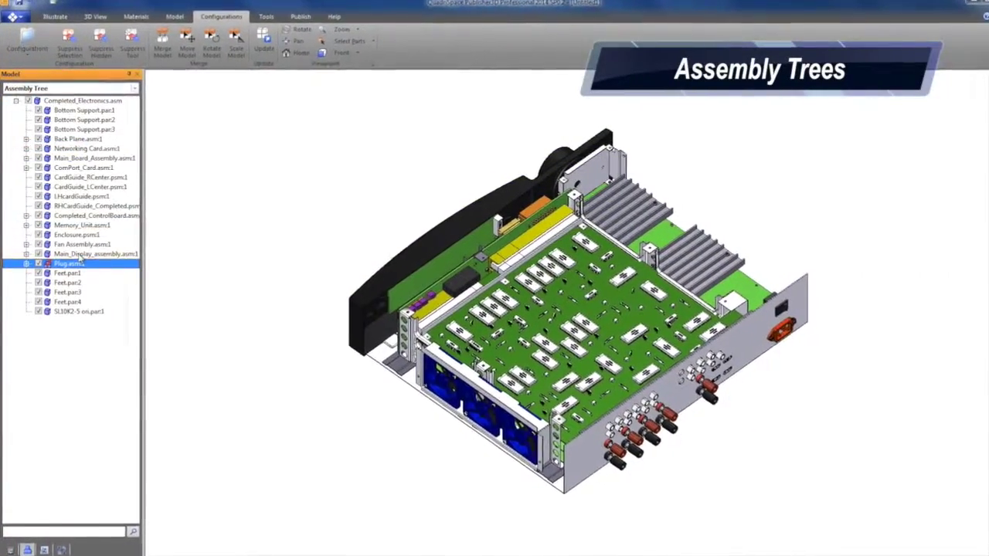
left_click(29, 274)
left_click(89, 282)
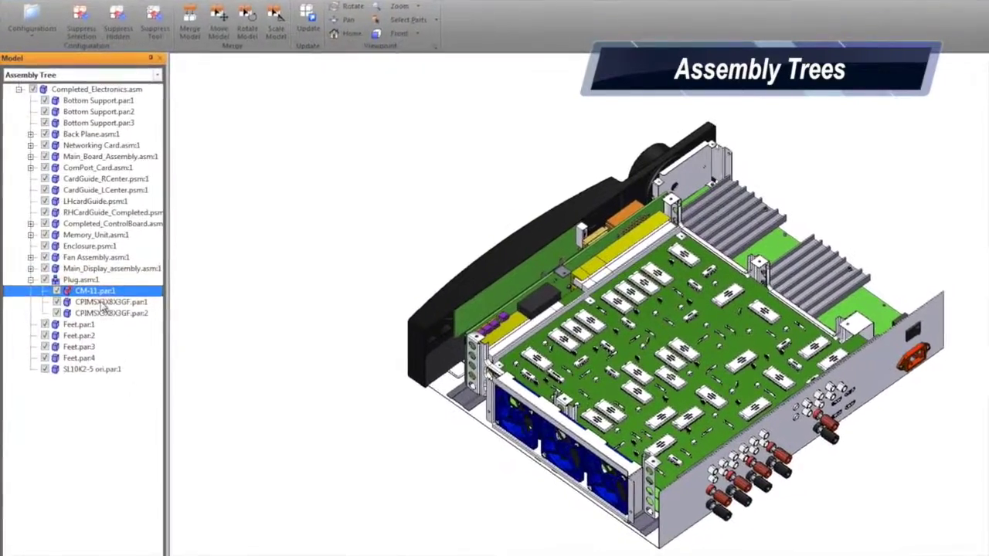
left_click(103, 294)
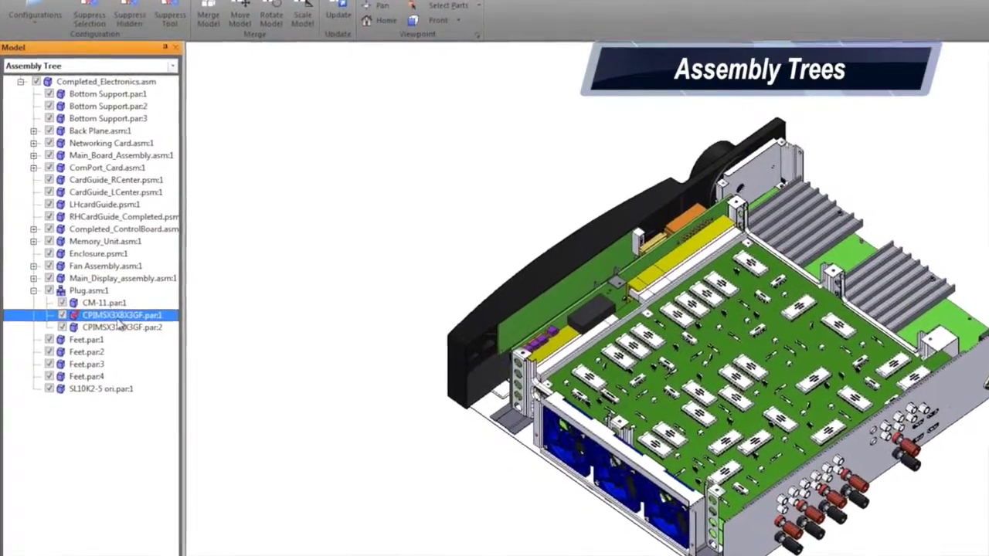
left_click(135, 331)
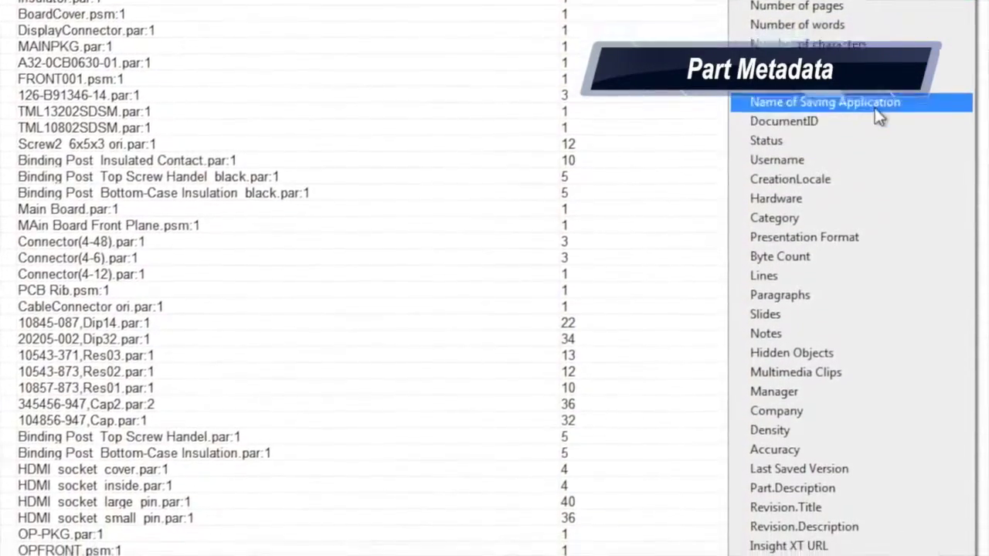
- Add the DocumentID property as a parts list column
left_click(888, 107)
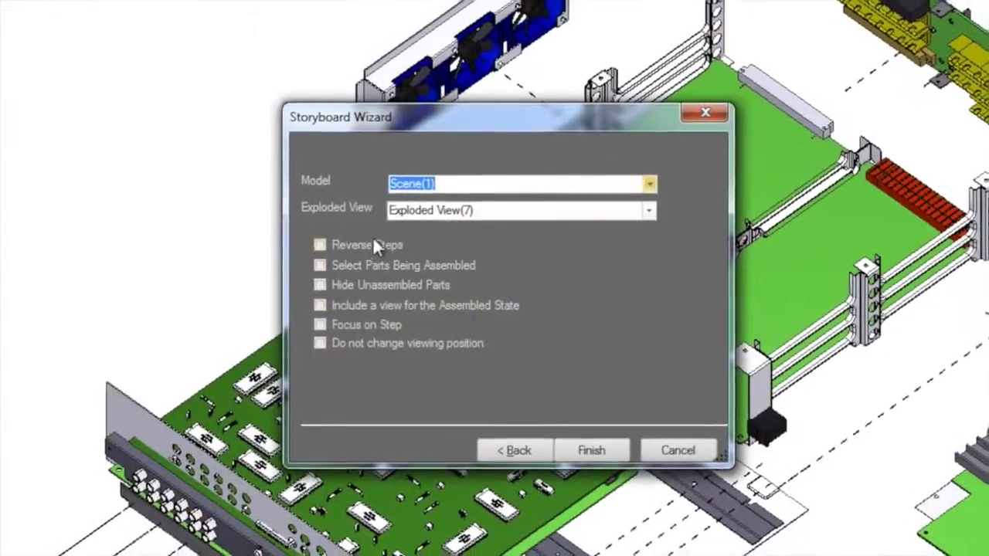
- Enable Reverse Steps, Select Parts Being Assembled and Hide Unassembled Parts, then generate the storyboard
left_click(373, 239)
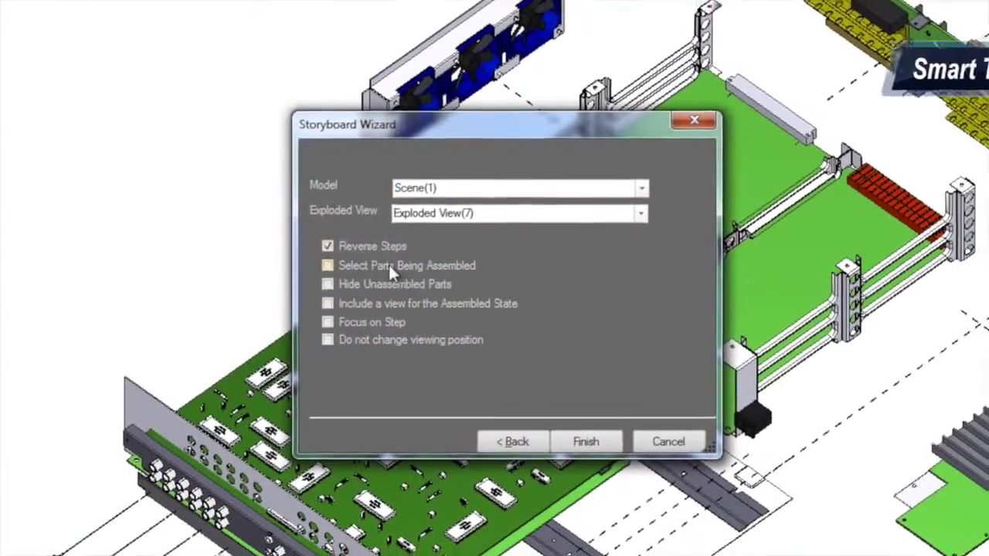
left_click(390, 267)
left_click(386, 284)
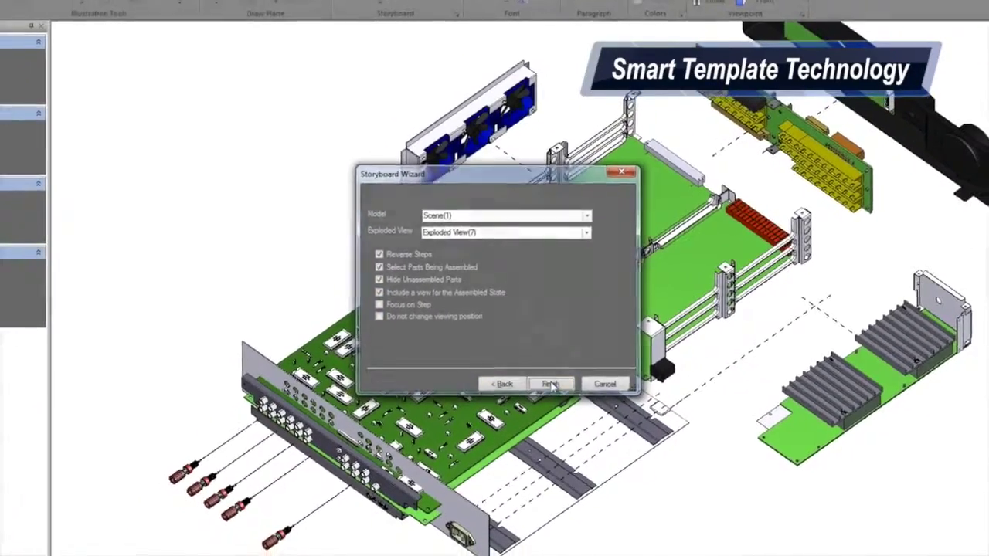
left_click(559, 399)
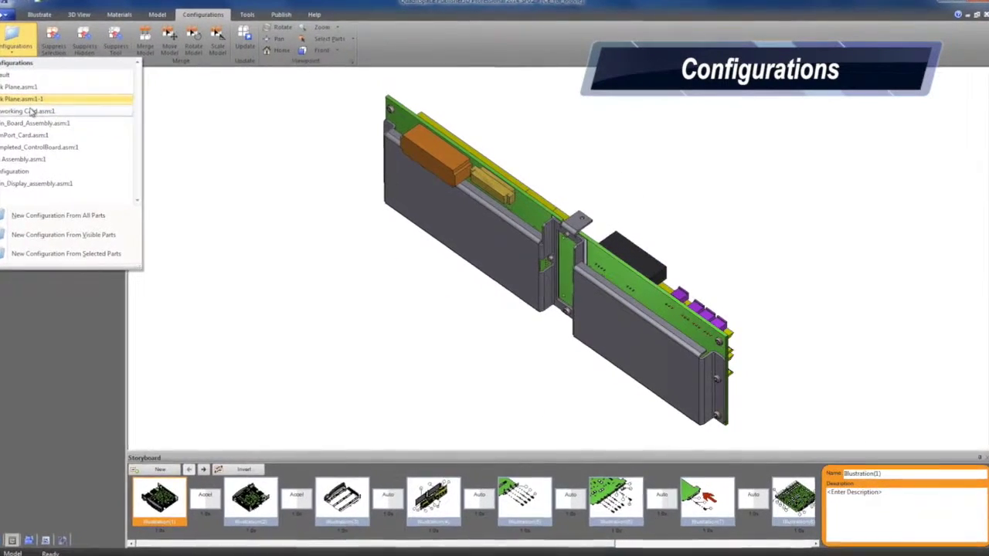
- Show the single circuit card configuration, then reopen the saved configurations list
left_click(43, 103)
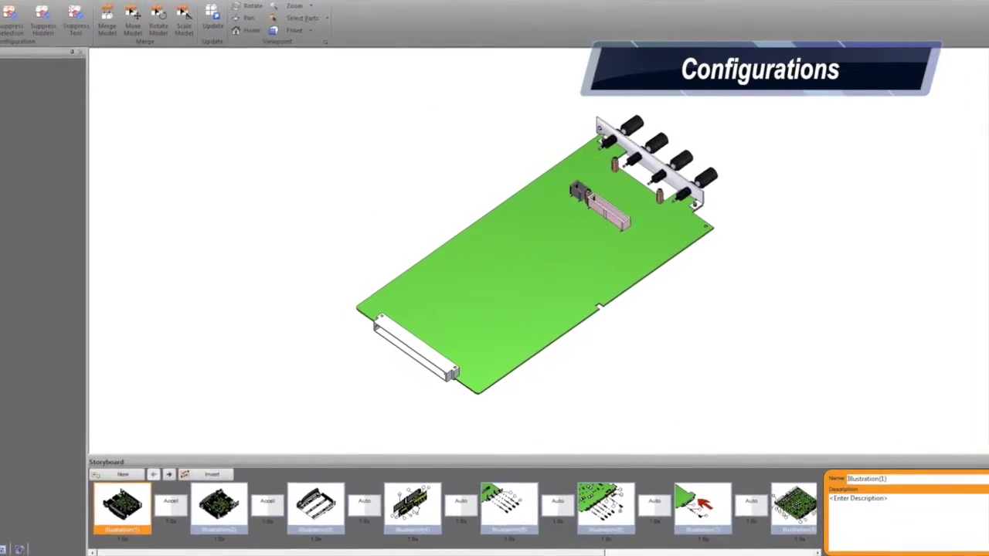
left_click(47, 66)
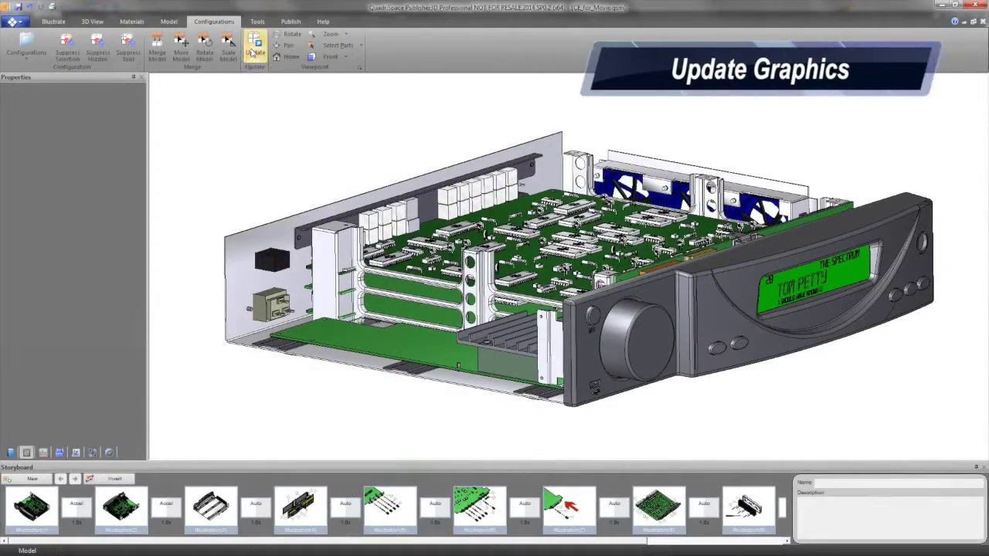
- Update the enclosure from its modified CAD file so it gains the new heat sinks
left_click(253, 51)
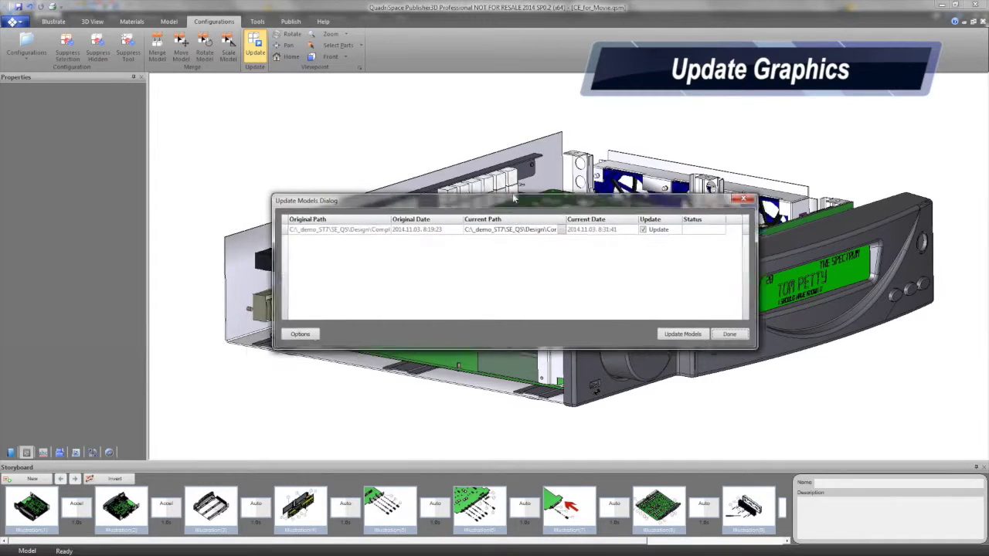
left_click_drag(469, 208, 632, 102)
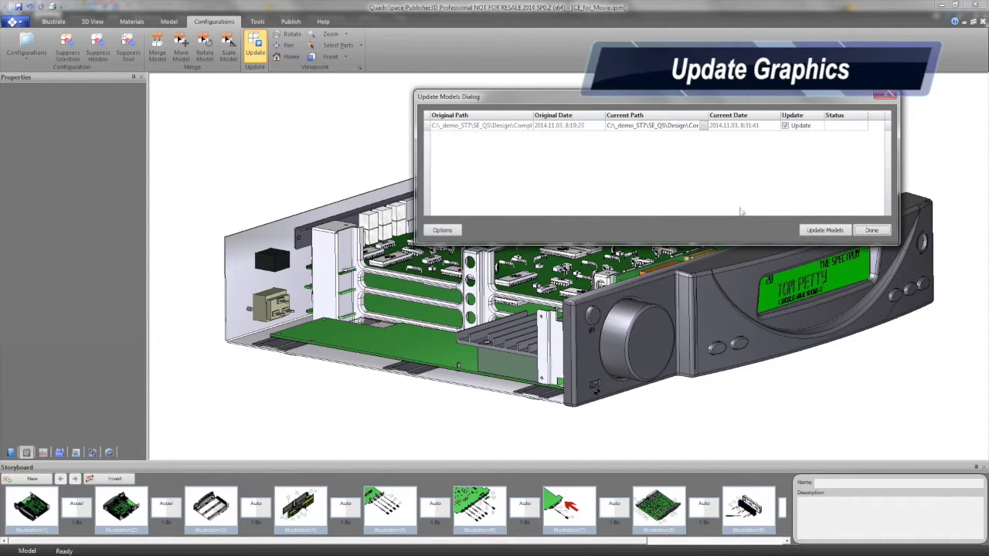
left_click(827, 232)
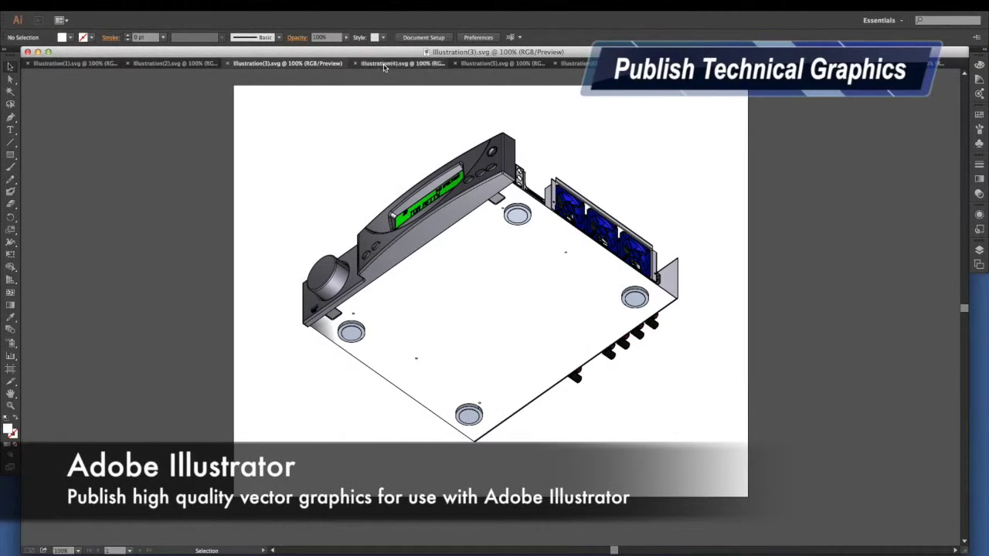
- Browse the SVG illustrations from Illustration(4) and Illustration(5) through to the fan-assembly drawing
left_click(384, 64)
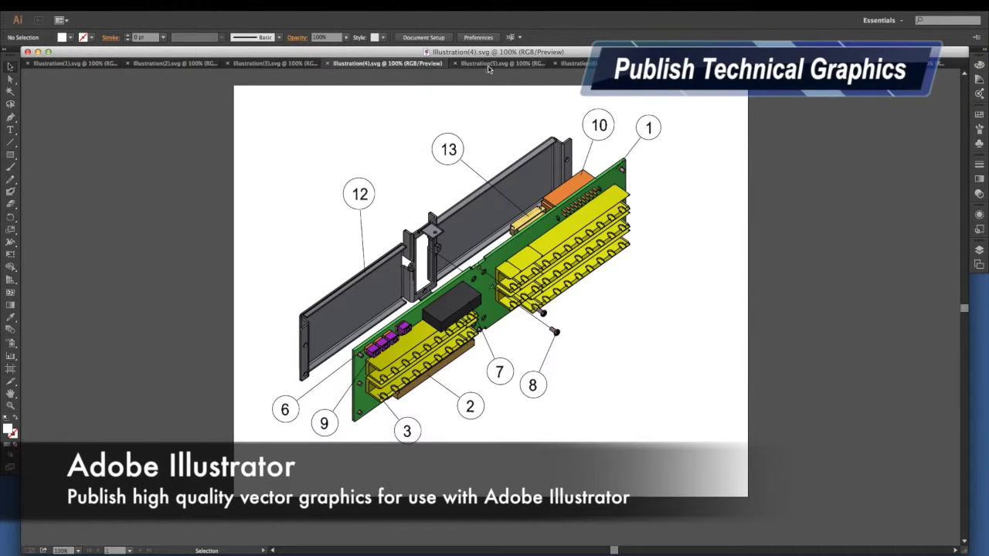
left_click(490, 65)
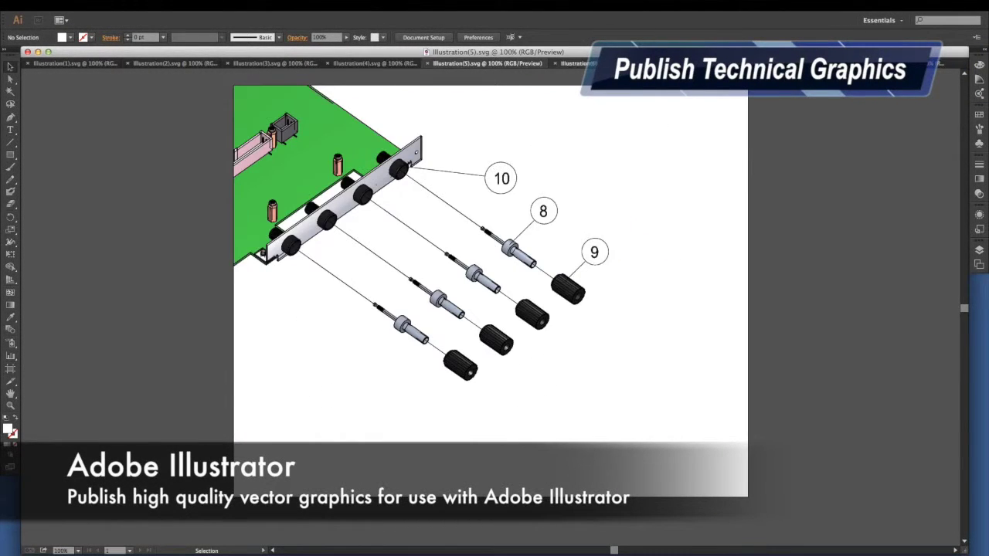
key("ctrl+Tab")
key("ctrl+Tab")
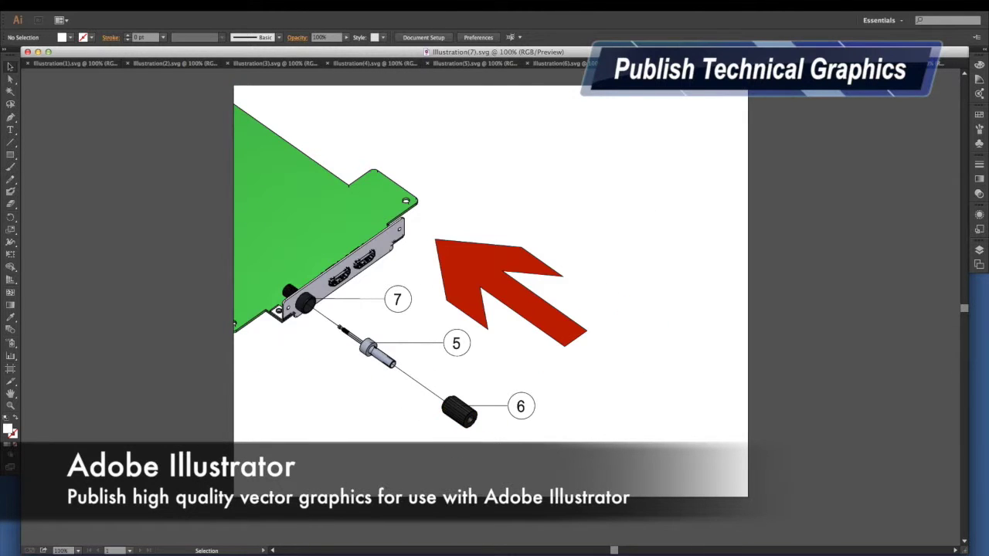
key("ctrl+Tab")
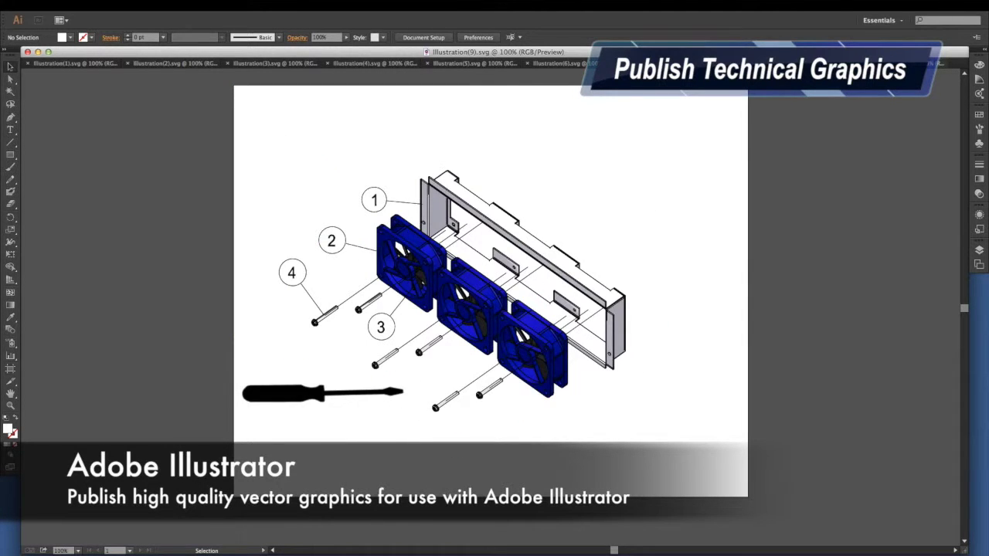
key("ctrl+Tab")
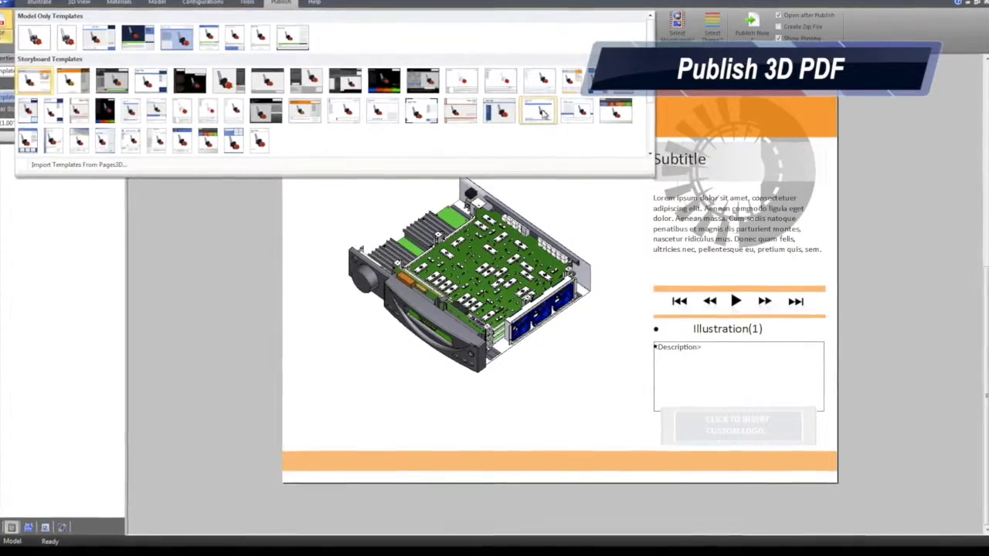
- Apply the blue storyboard template to the 3D PDF page and preview two assembly steps
left_click(541, 112)
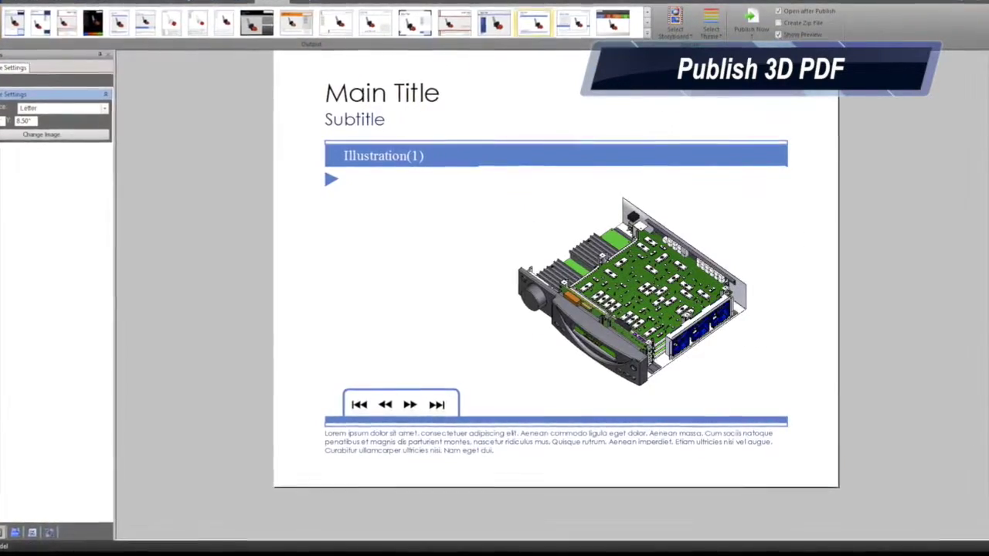
left_click(675, 22)
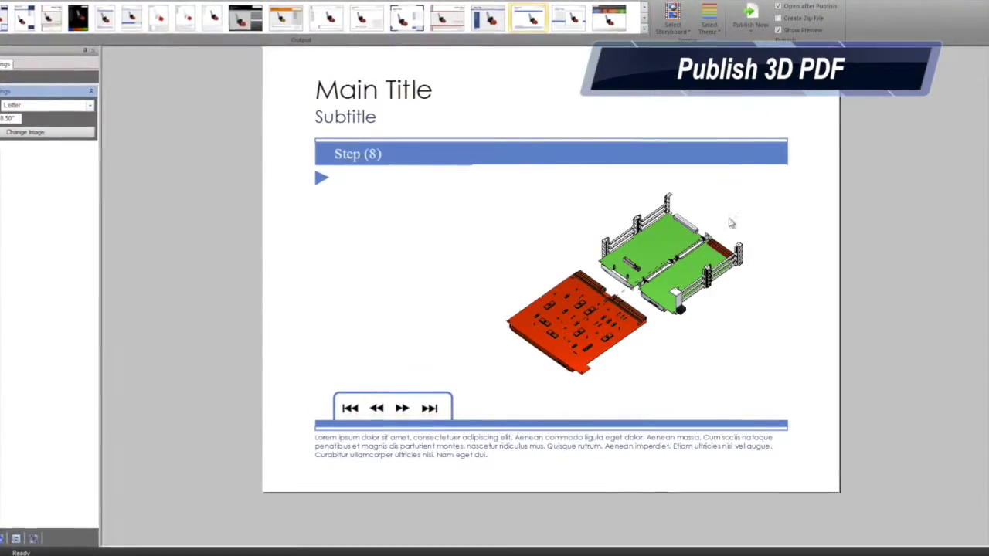
left_click(396, 411)
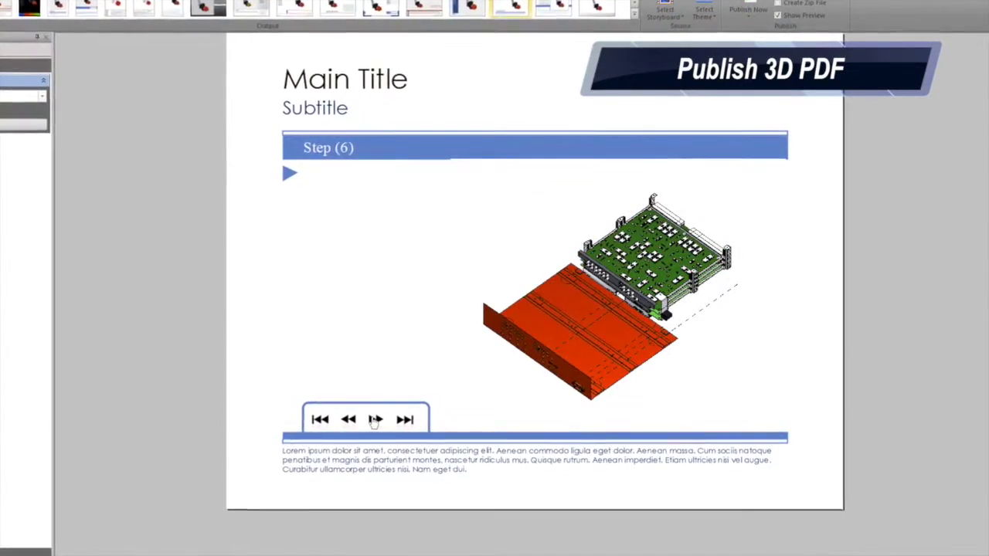
left_click(375, 419)
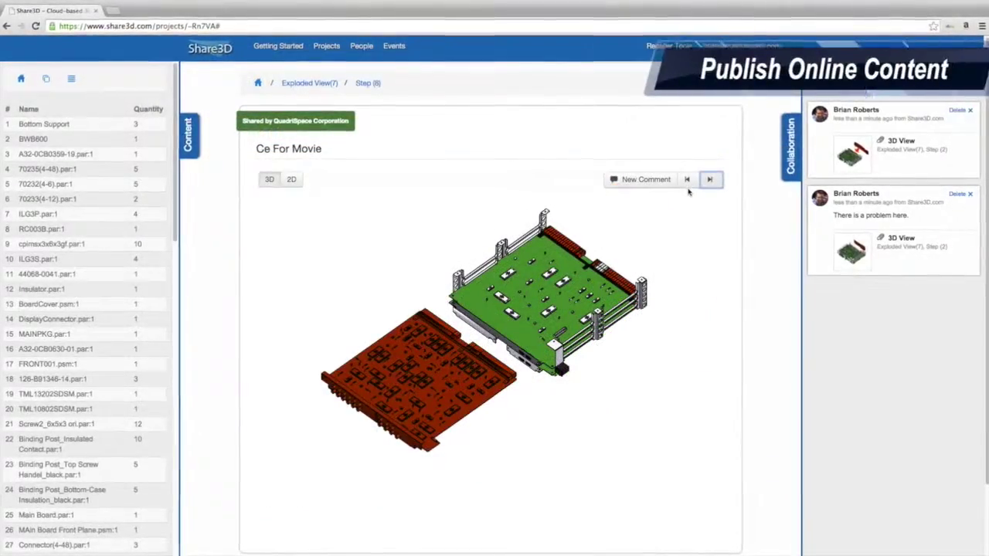
- Play the Step 8 animation in Share3D and step the exploded view to Step 6
left_click(709, 180)
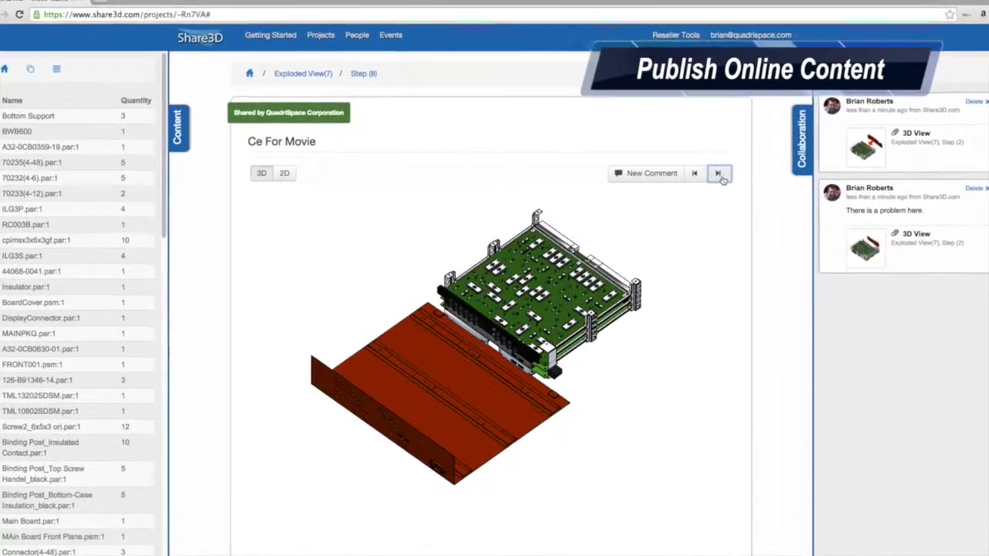
left_click(719, 175)
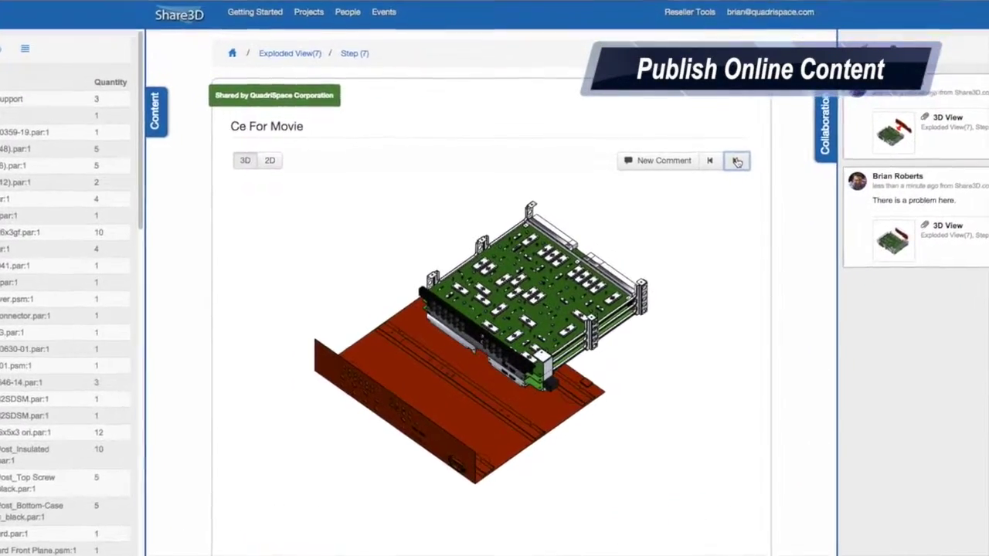
left_click(737, 161)
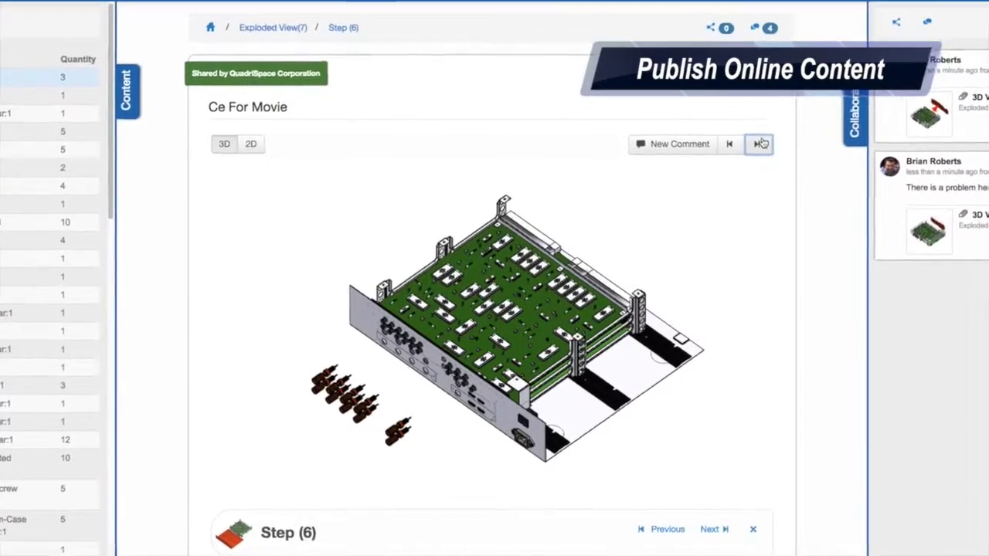
- Start a Step 6 comment with a red freehand loop around the loose connector posts
left_click(699, 144)
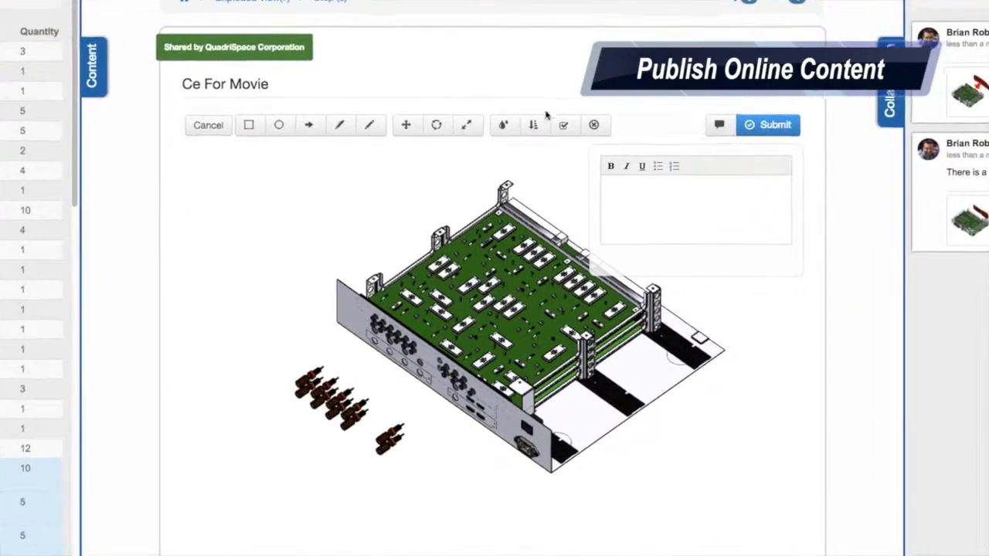
left_click(328, 104)
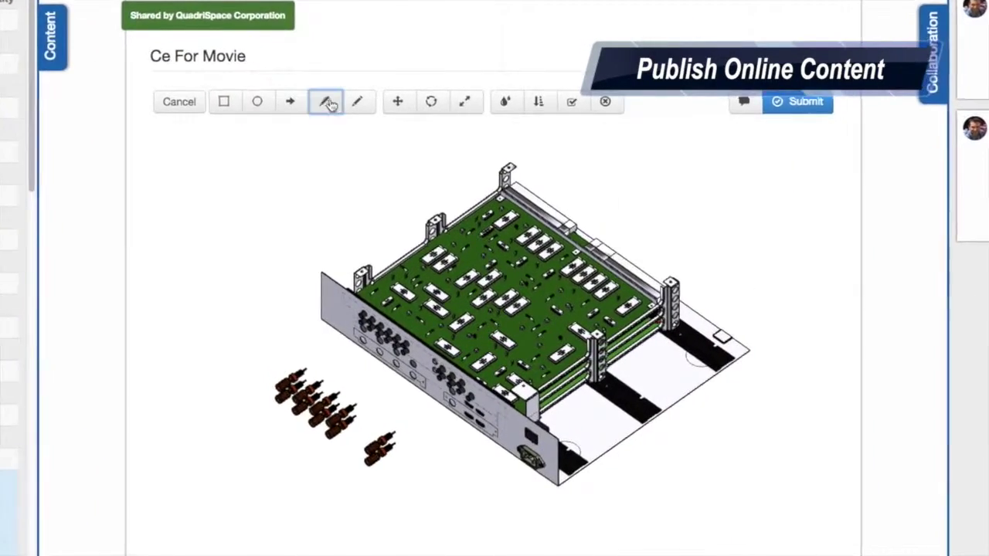
left_click_drag(333, 378, 307, 374)
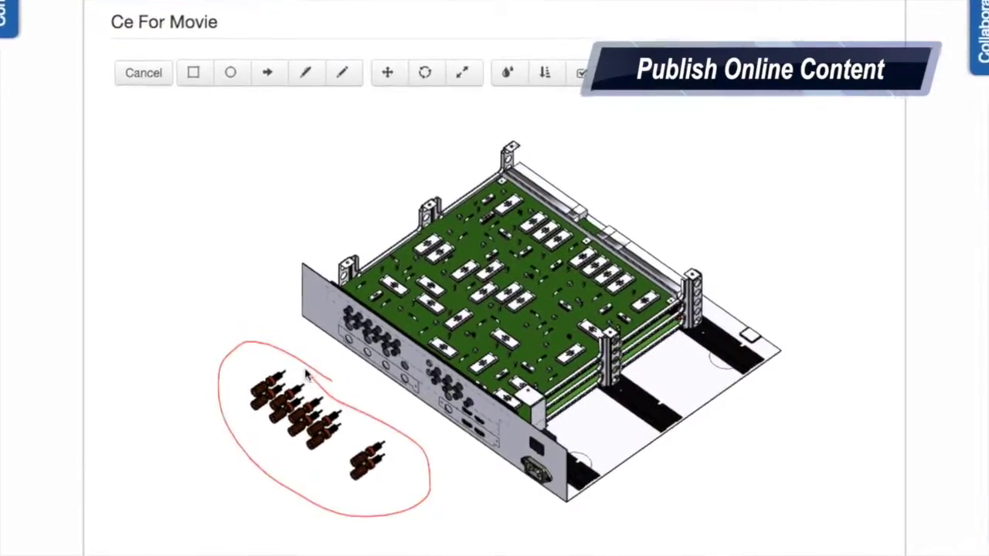
- Begin the comment text with 'Where do'
left_click(805, 48)
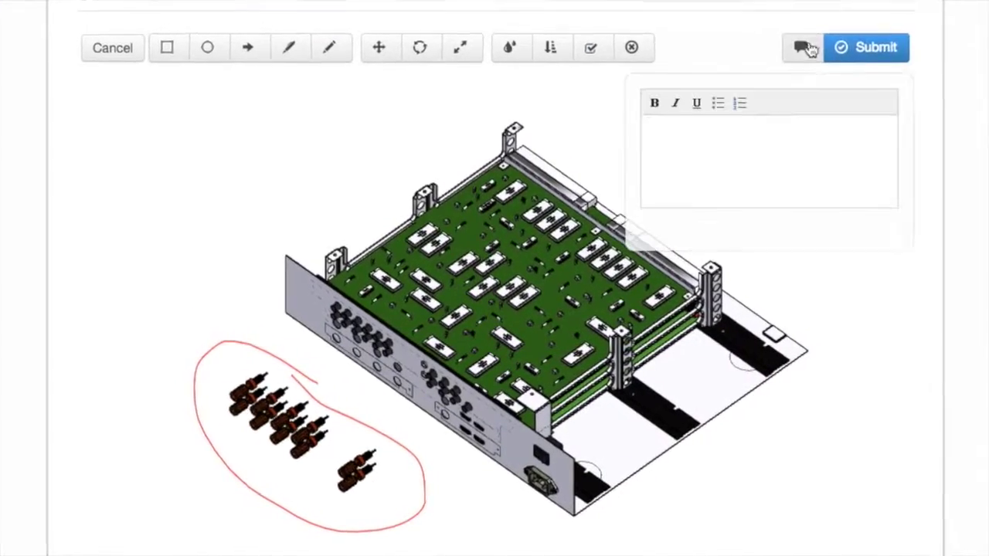
left_click(675, 139)
type("Where do")
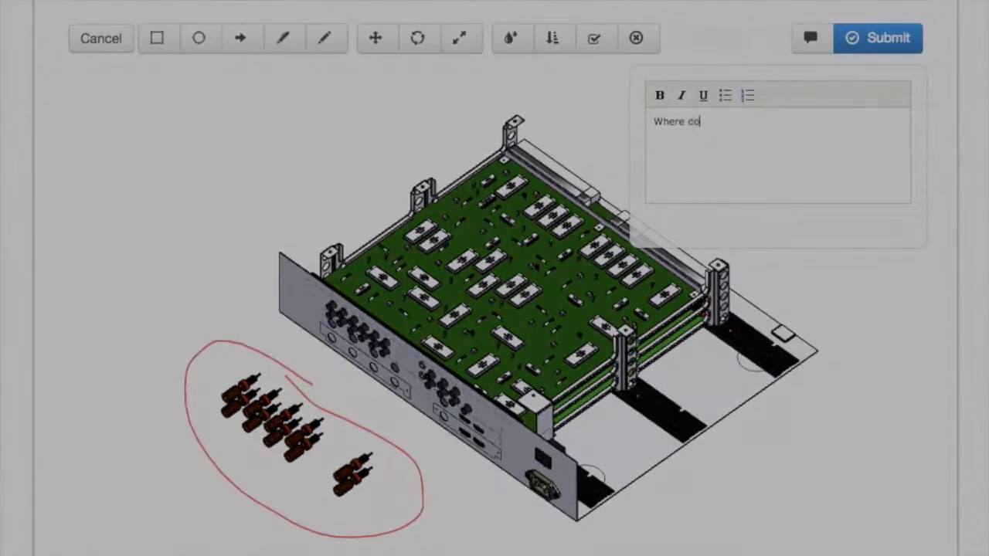